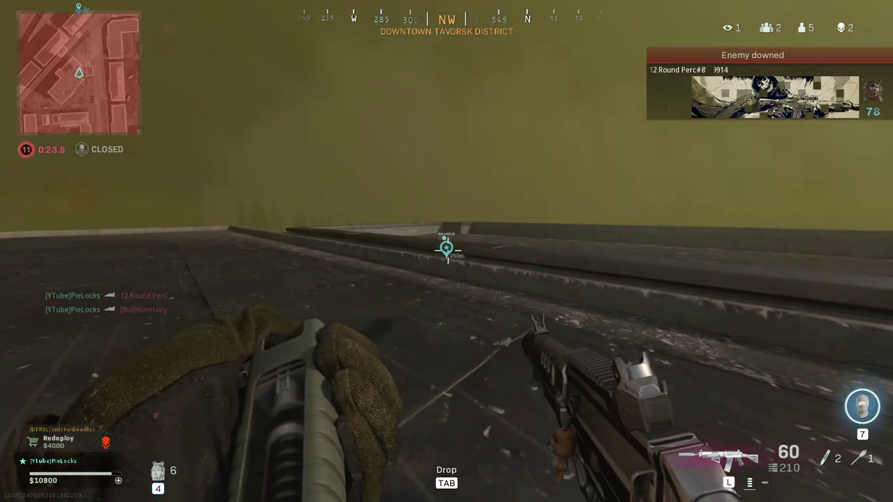
# Move west across the Downtown Tavorsk rooftop toward the AC units, checking the tactical map
pyautogui.press('c')
pyautogui.press('q')
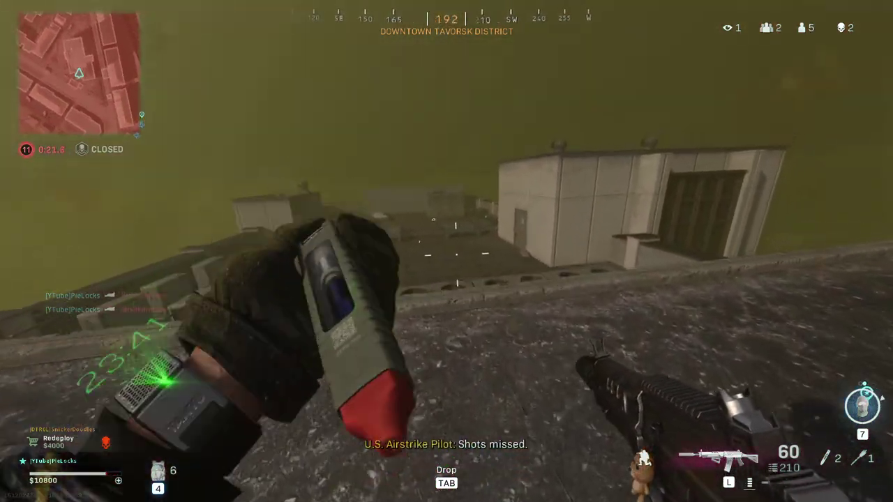
pyautogui.press('m')
pyautogui.press('m')
pyautogui.press('q')
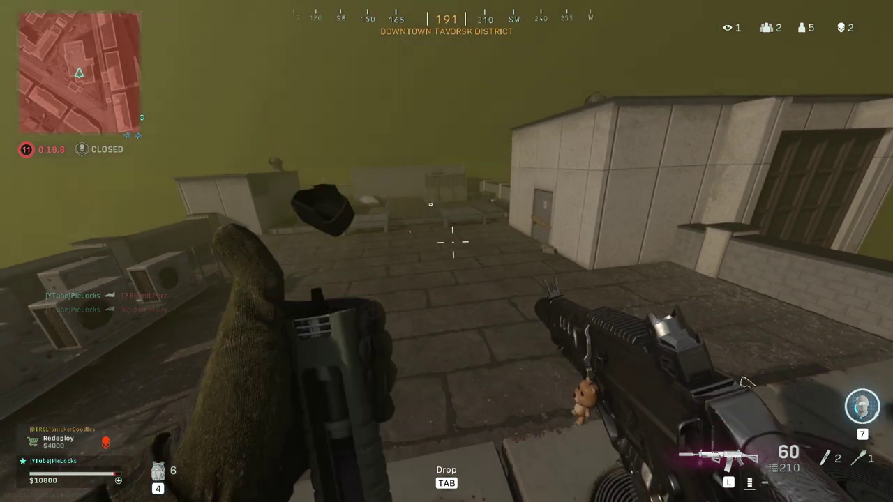
pyautogui.press('w')
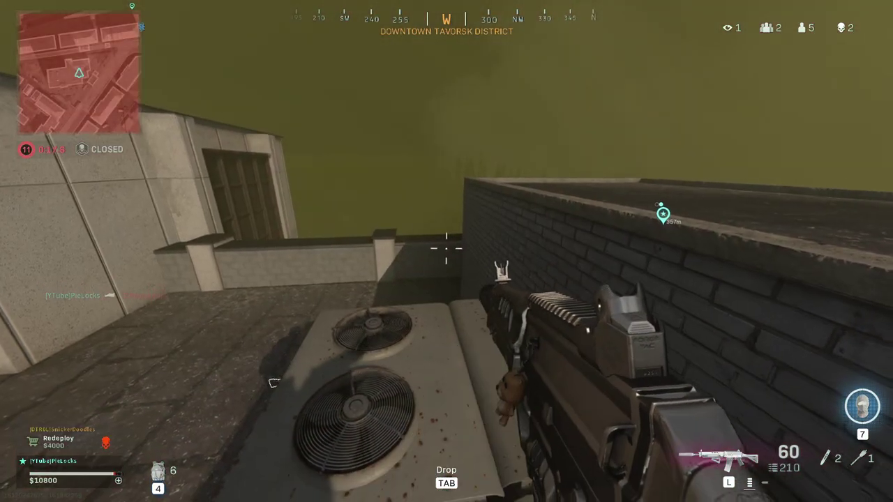
pyautogui.press('m')
pyautogui.press('m')
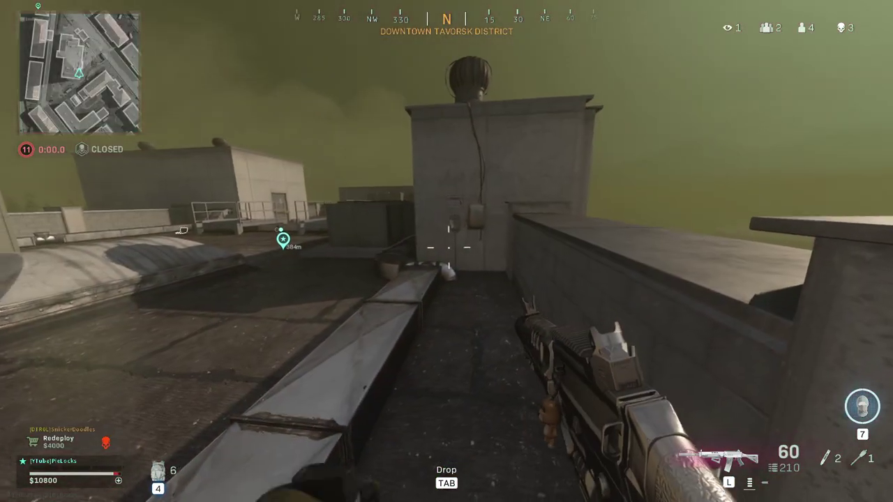
# Heal with a stim and climb onto the ledge beside the vent structure
pyautogui.press('q')
pyautogui.press('w')
pyautogui.press('w')
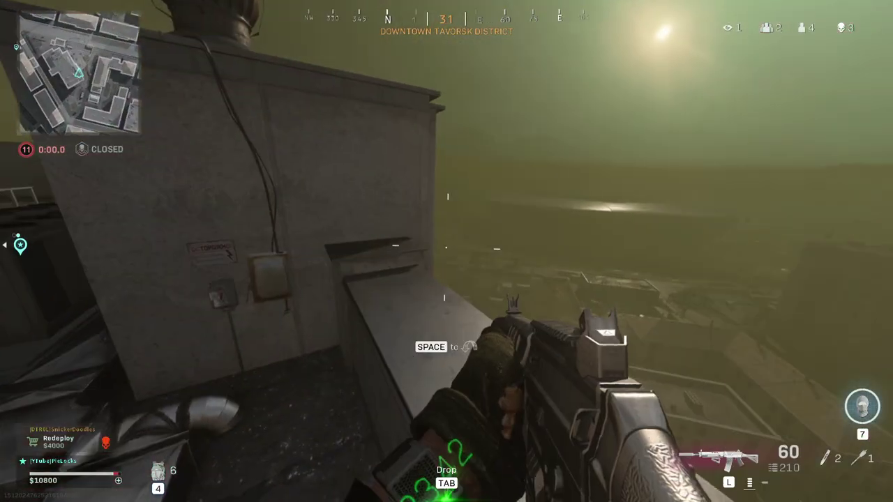
pyautogui.press('space')
pyautogui.press('q')
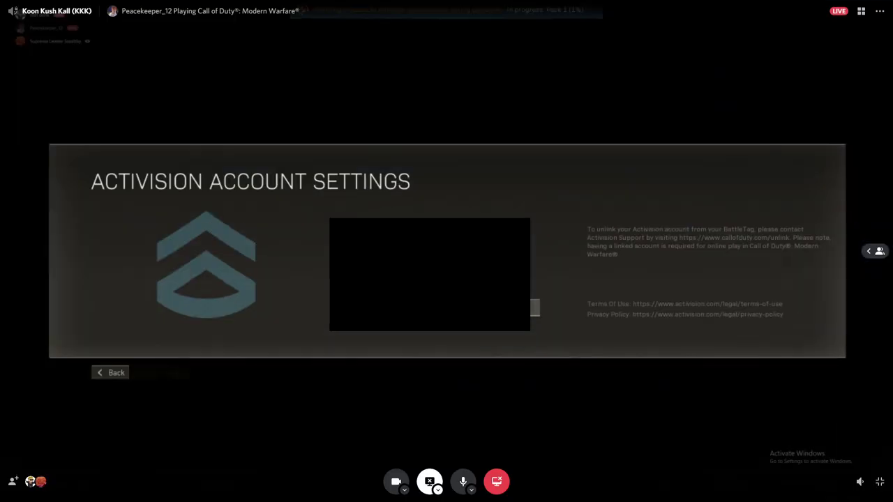
# Go back to Discord and view the friend's stream of the two-factor authentication page full screen
pyautogui.click(880, 481)
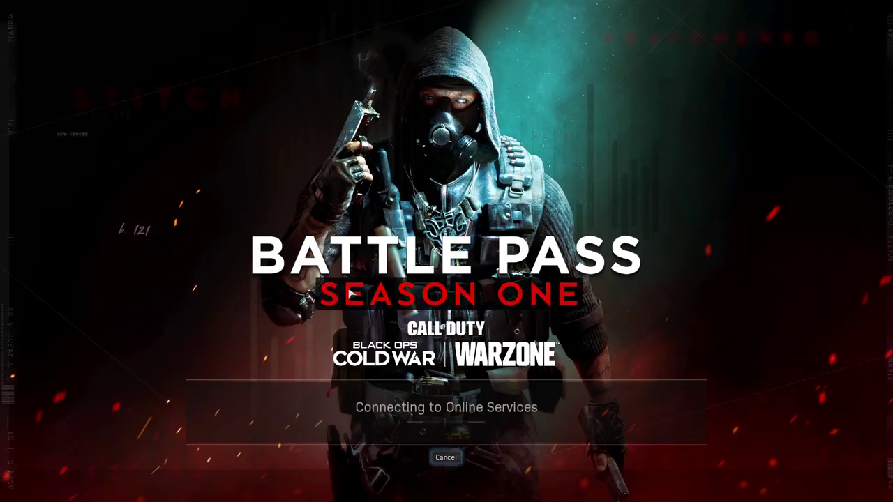
pyautogui.hotkey('alt', 'Tab')
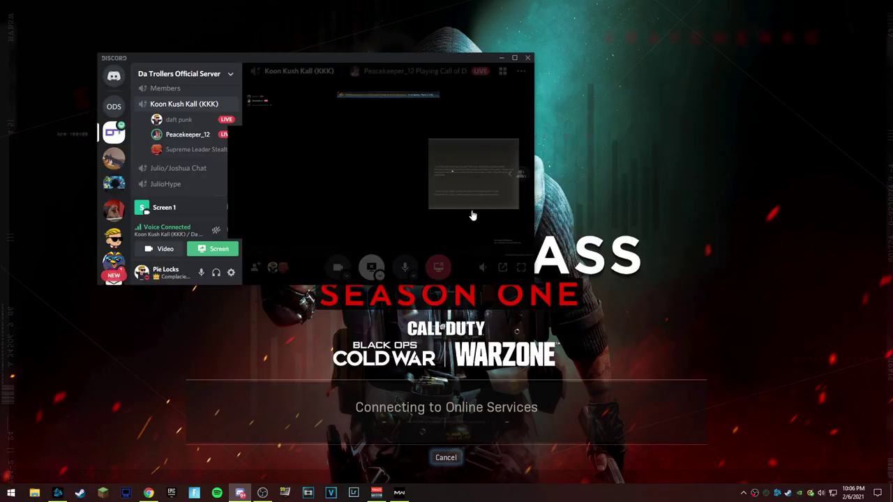
pyautogui.click(516, 266)
pyautogui.click(514, 266)
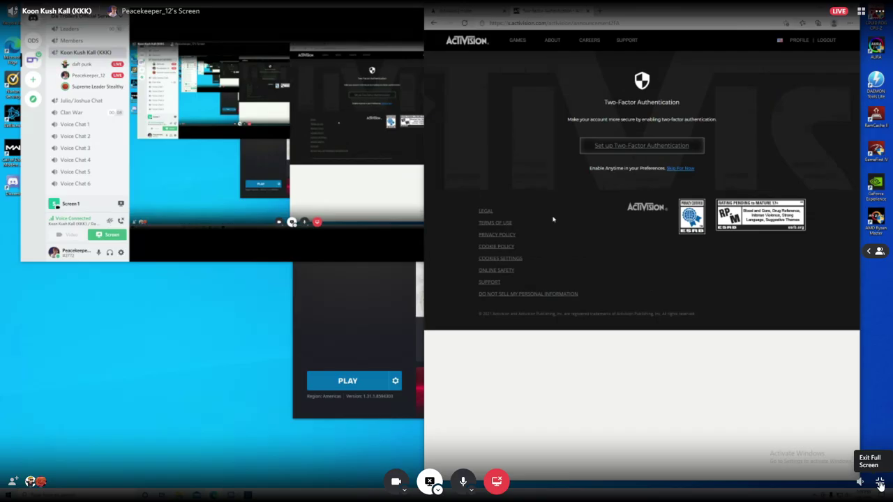
# Skip two-factor setup, close both extra Activision home tabs, and open the GAMES catalogue
pyautogui.click(679, 169)
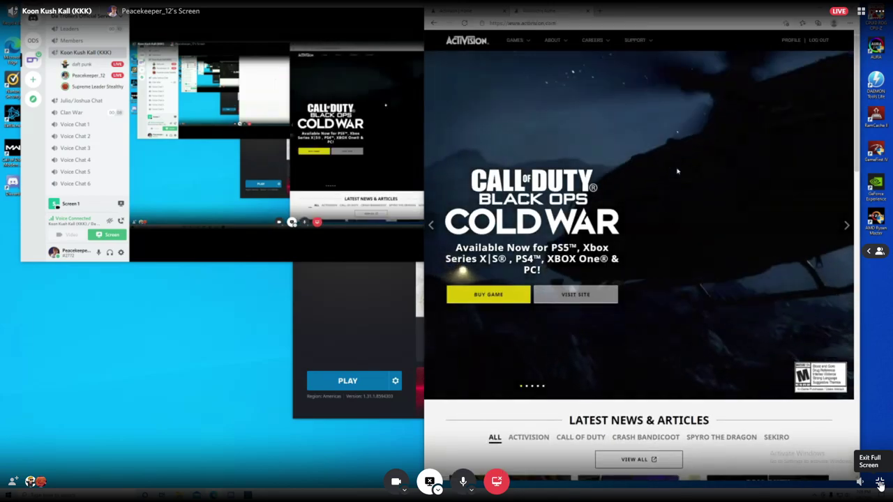
pyautogui.moveTo(522, 42)
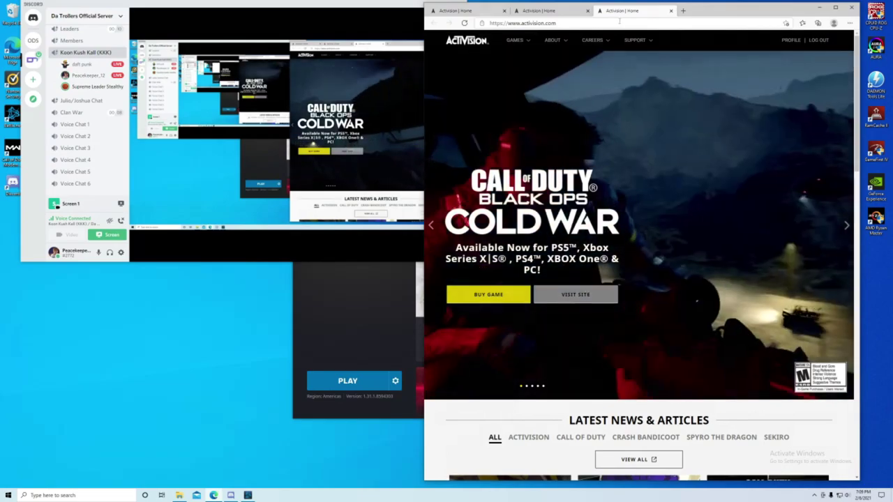
pyautogui.click(671, 10)
pyautogui.moveTo(575, 42)
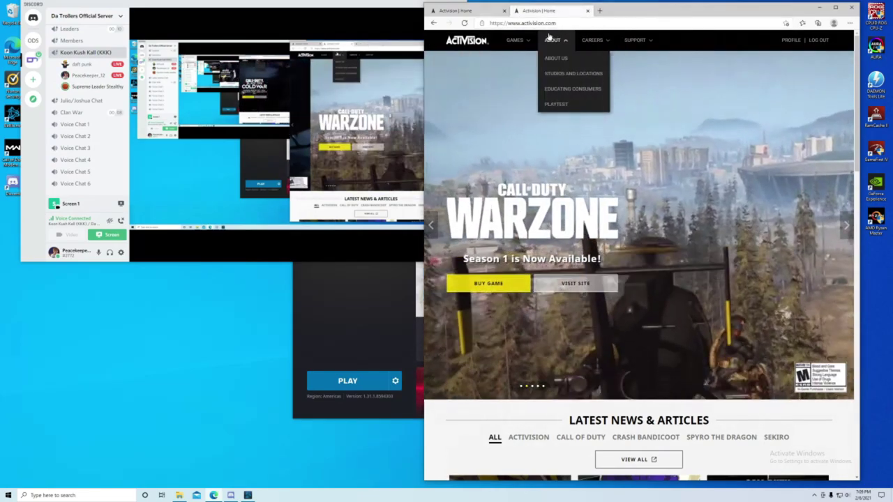
pyautogui.hotkey('ctrl', 'w')
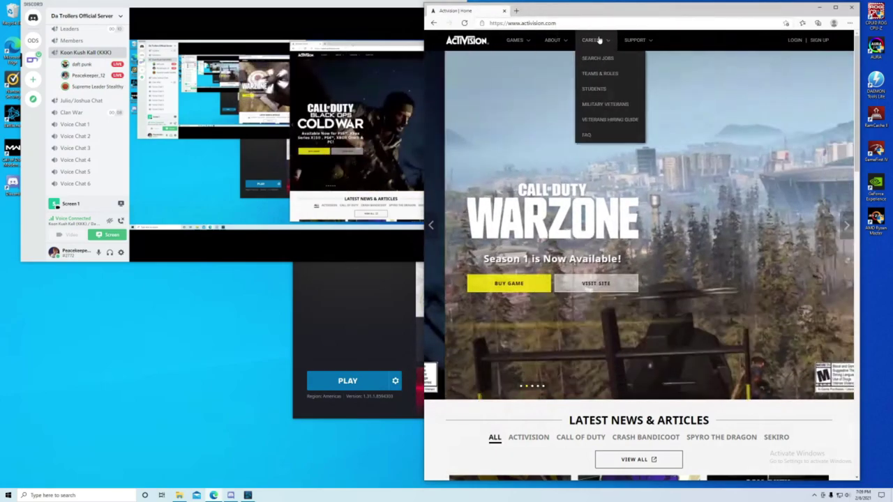
pyautogui.click(520, 39)
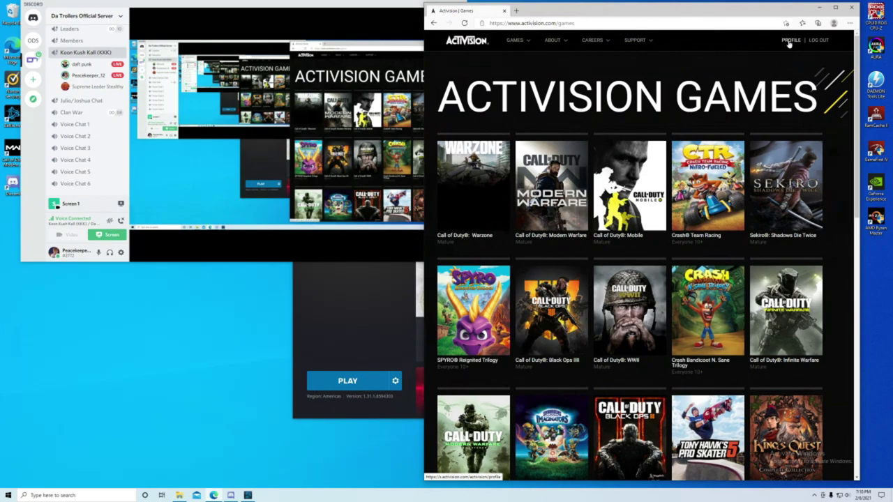
# Pause the account-linking tutorial video and return to the friend's Activision Account Management tab in Discord
pyautogui.click(542, 207)
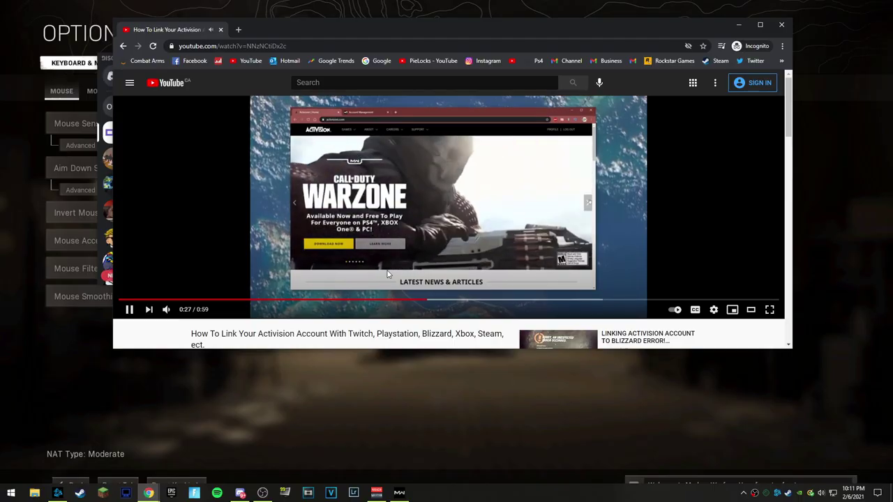
pyautogui.press('space')
pyautogui.click(244, 492)
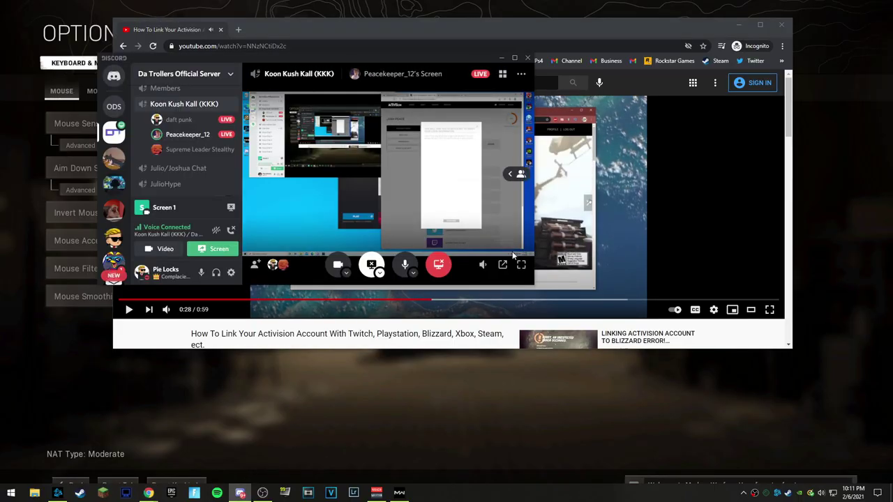
pyautogui.doubleClick(526, 265)
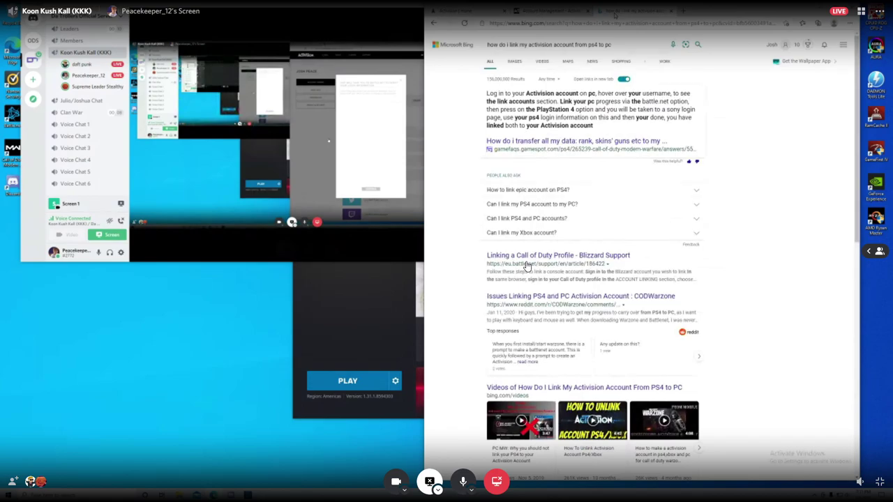
pyautogui.doubleClick(527, 266)
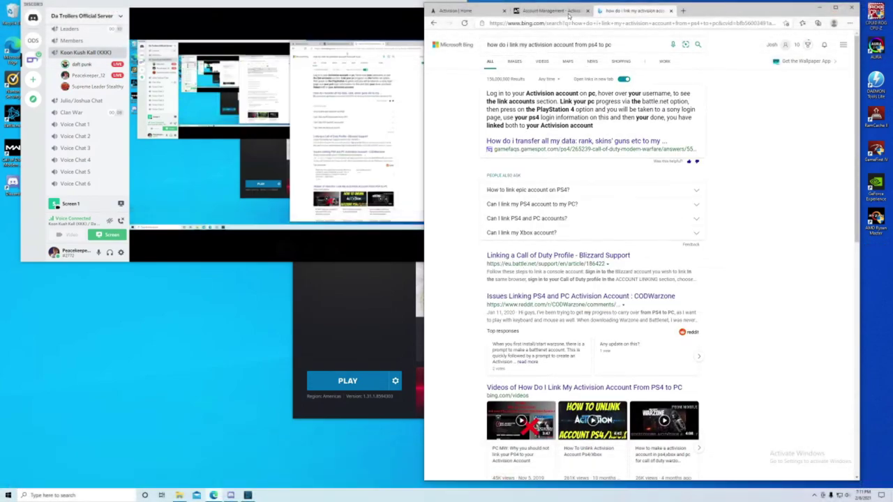
pyautogui.click(578, 10)
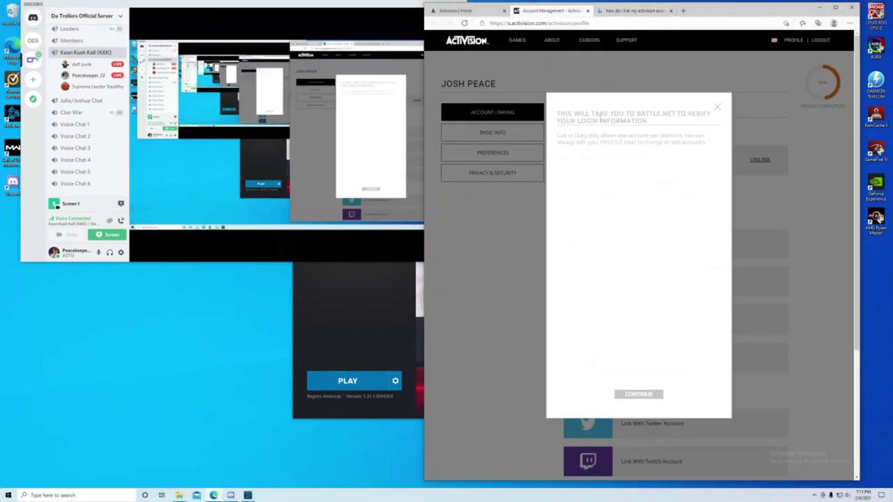
# Continue past the Battle.net verification notice to load the Linked Accounts page
pyautogui.moveTo(528, 267)
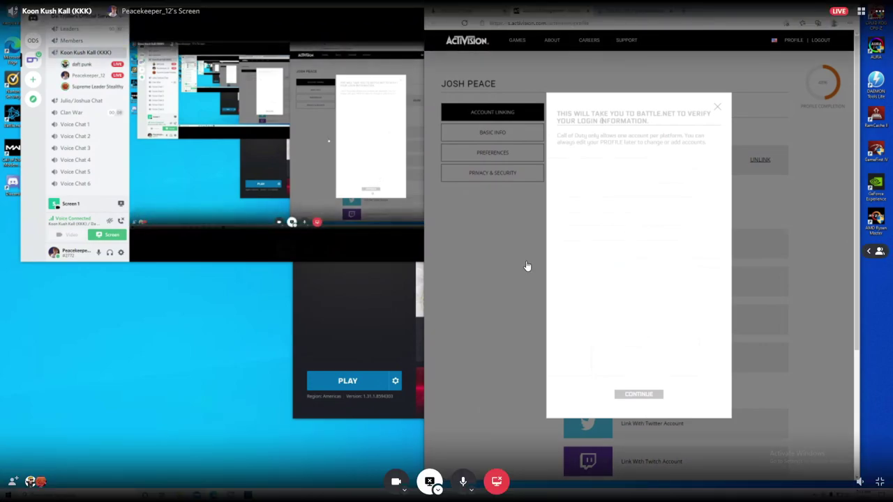
pyautogui.click(637, 394)
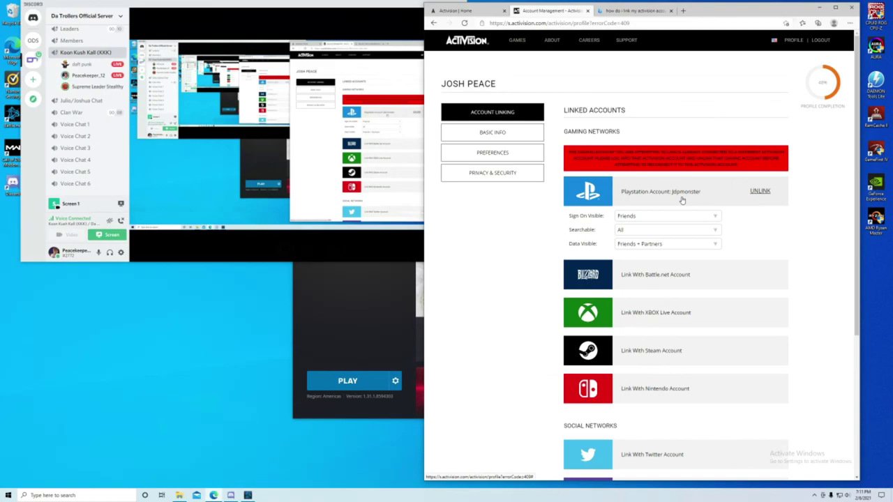
# Choose UNLINK for the PlayStation account, tick 'I understand and wish to continue', and press CONTINUE
pyautogui.click(760, 192)
pyautogui.click(584, 215)
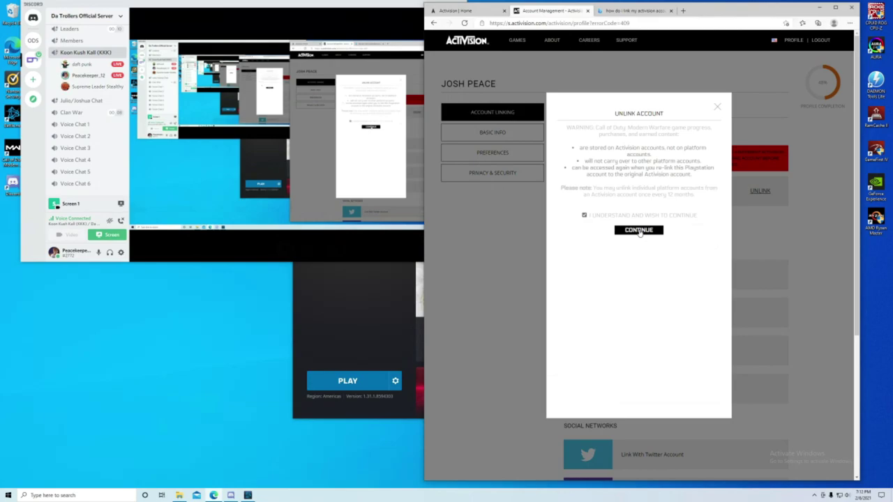
pyautogui.click(639, 231)
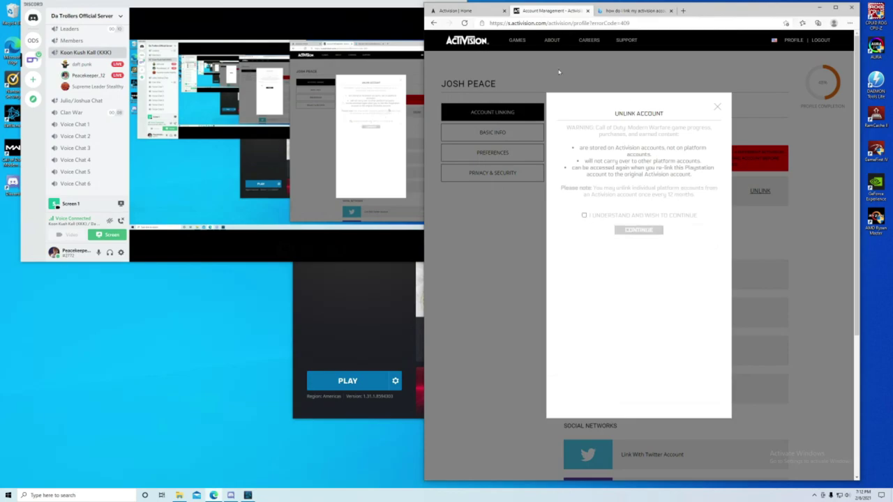
pyautogui.click(718, 106)
# Close the Unlink Account dialog with its X, leaving PlayStation still linked
pyautogui.click(719, 108)
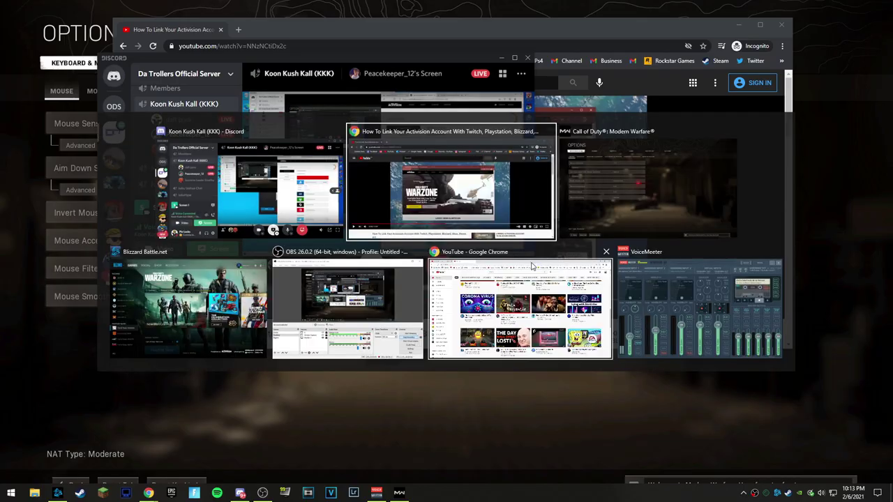
# Open Google in a new tab, skim the Activision account support article, then return to the 'how to find activision account' results
pyautogui.hotkey('alt', 'Tab')
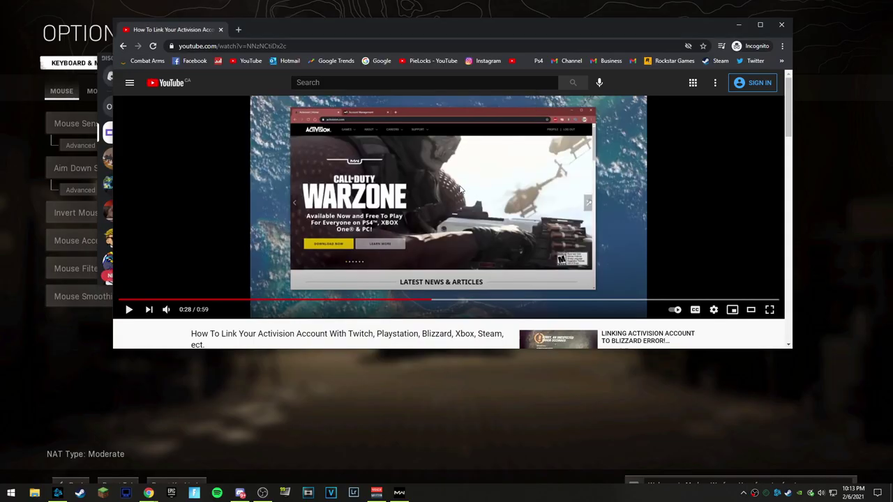
pyautogui.middleClick(376, 63)
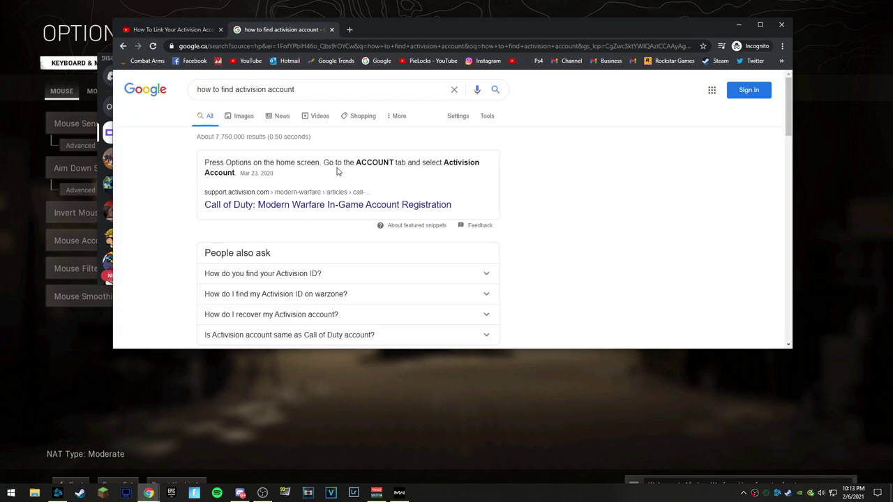
pyautogui.click(337, 170)
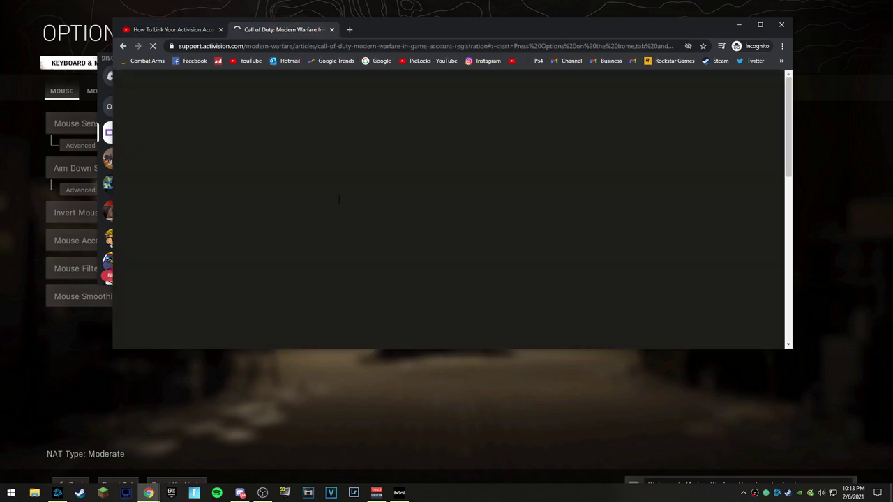
pyautogui.scroll(-3, 339, 199)
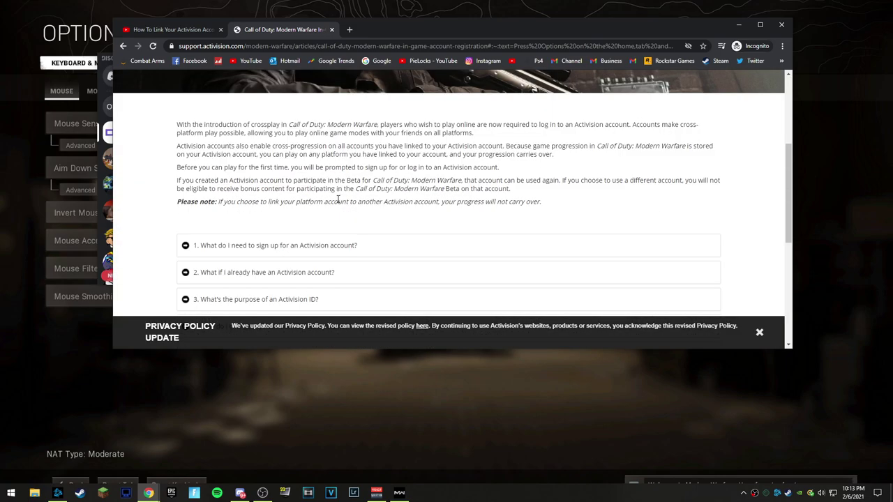
pyautogui.scroll(-4, 339, 201)
pyautogui.scroll(1, 337, 203)
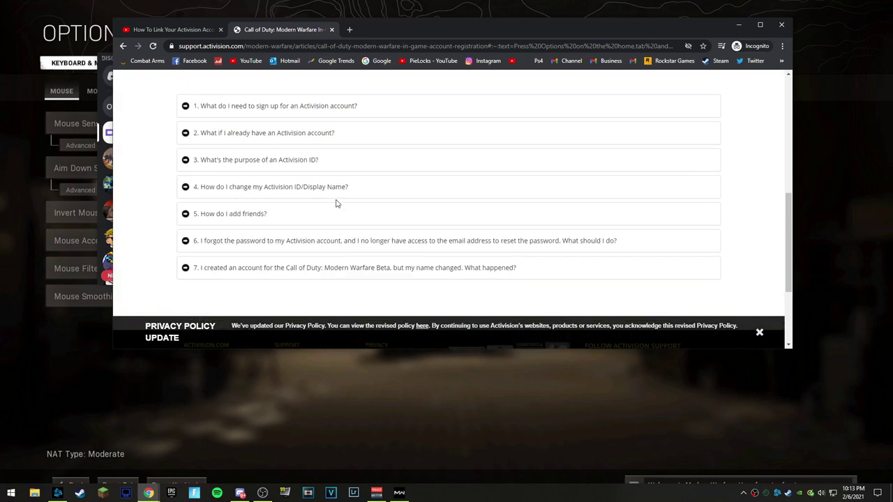
pyautogui.hotkey('alt', 'Left')
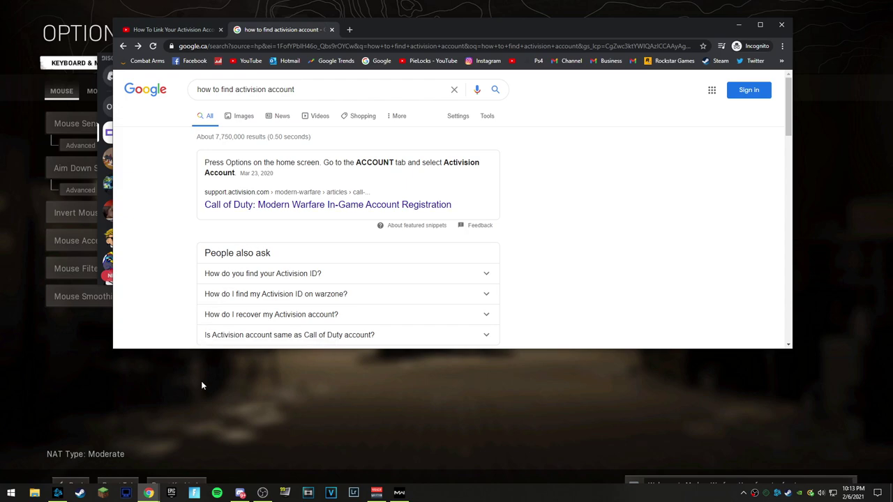
pyautogui.moveTo(240, 496)
pyautogui.moveTo(521, 267)
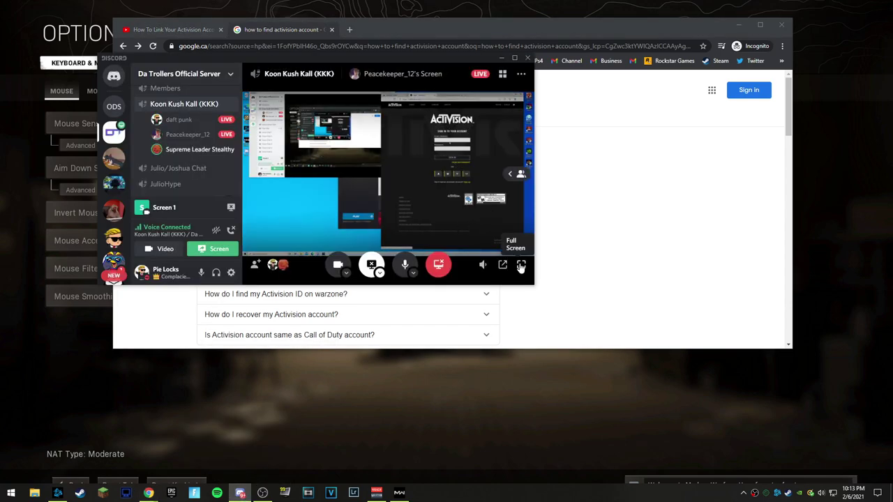
# Put the friend's Discord stream of the Activision Account Linking page into full screen
pyautogui.click(520, 267)
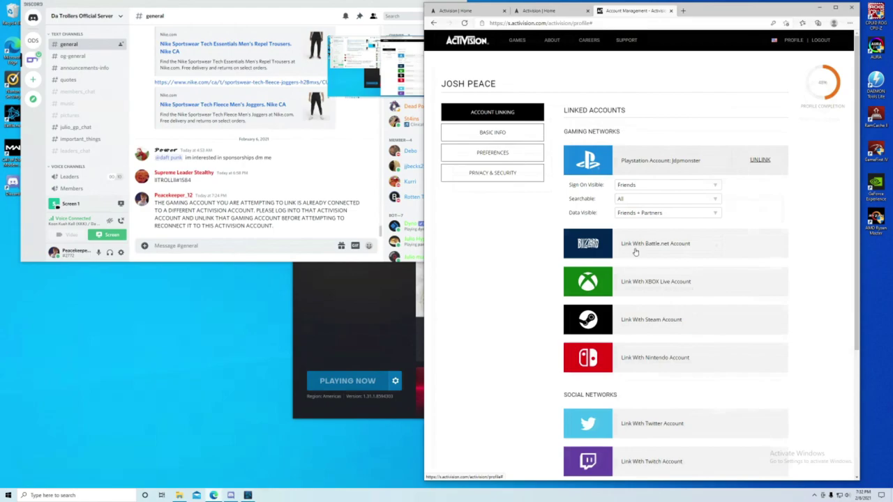
# Choose 'Link With Battle.net Account' and confirm CONTINUE in the redirect dialog
pyautogui.click(635, 252)
pyautogui.click(633, 394)
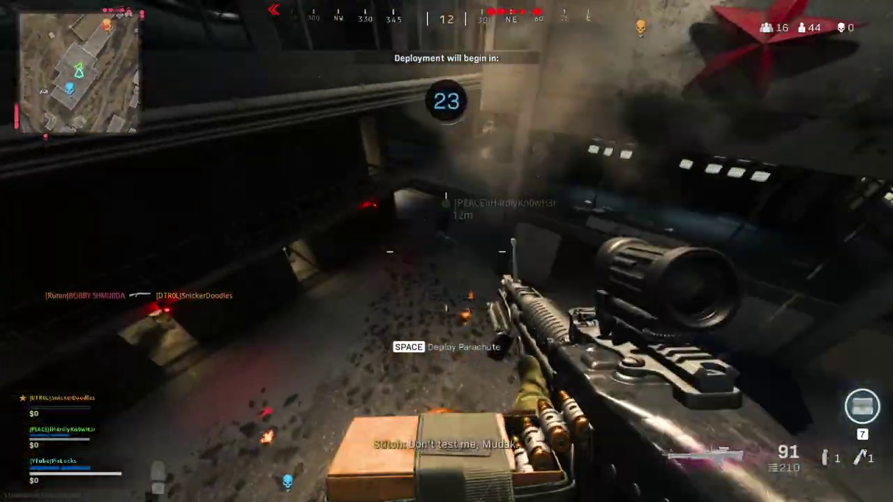
# Fire down the prison cell-block corridor, then sprint ahead and reload the empty machine gun
pyautogui.press('w')
pyautogui.click(447, 251)
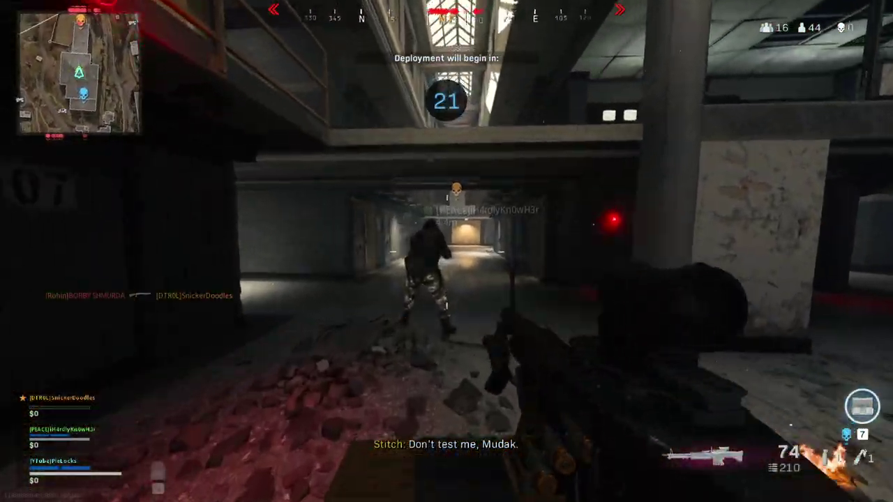
pyautogui.moveTo(447, 251); pyautogui.dragTo(447, 251)
pyautogui.press('shift')
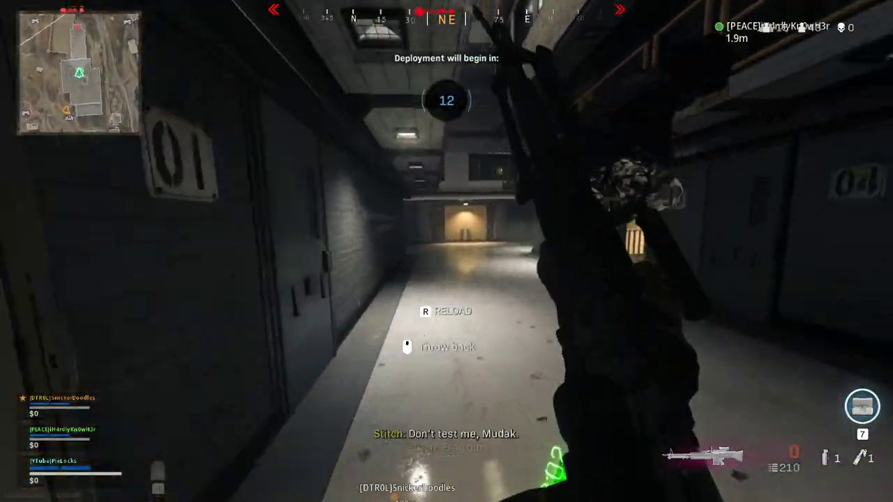
pyautogui.press('w')
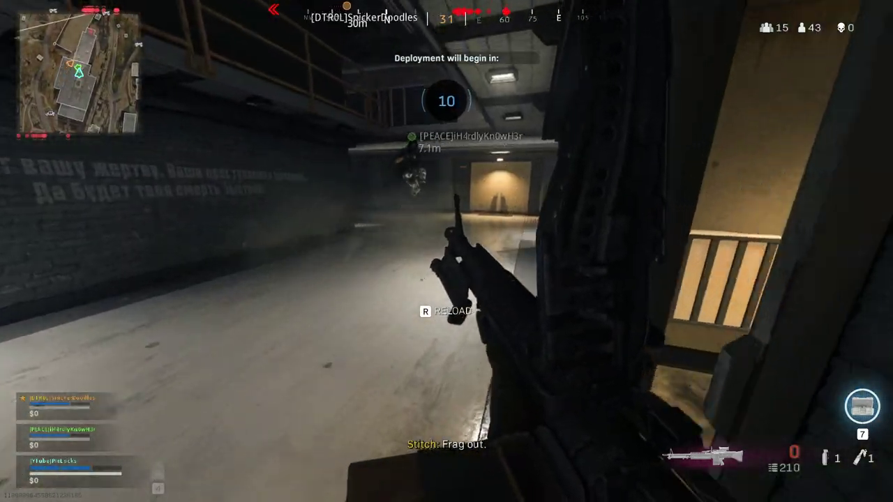
pyautogui.press('r')
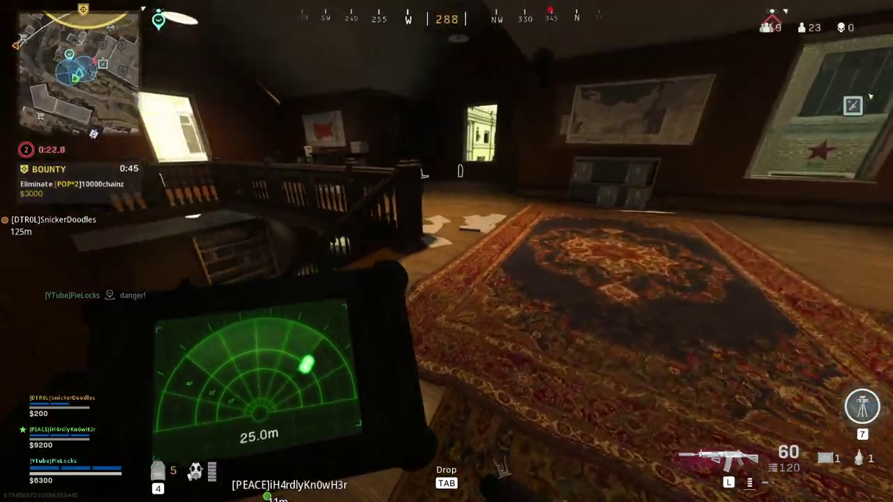
# Raise the rifle in the carpeted room, then crouch toward the loadout drop with the heartbeat sensor out
pyautogui.press('1')
pyautogui.press('w')
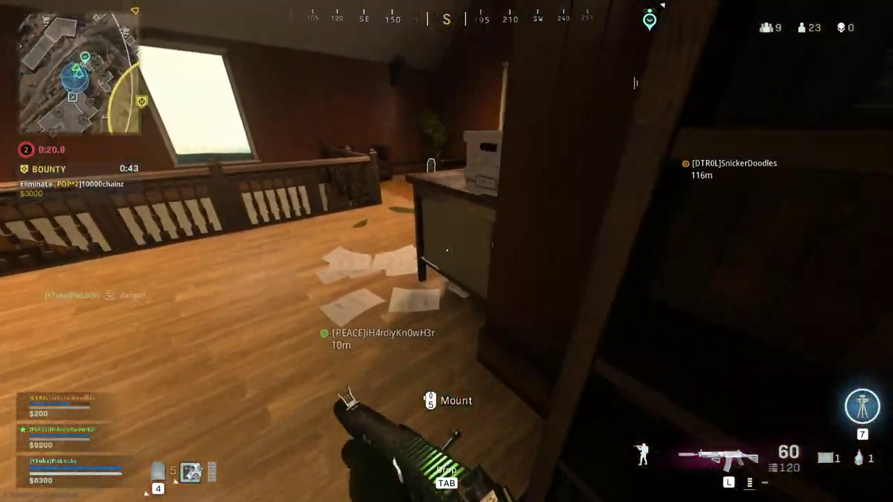
pyautogui.press('q')
pyautogui.press('c')
pyautogui.press('w')
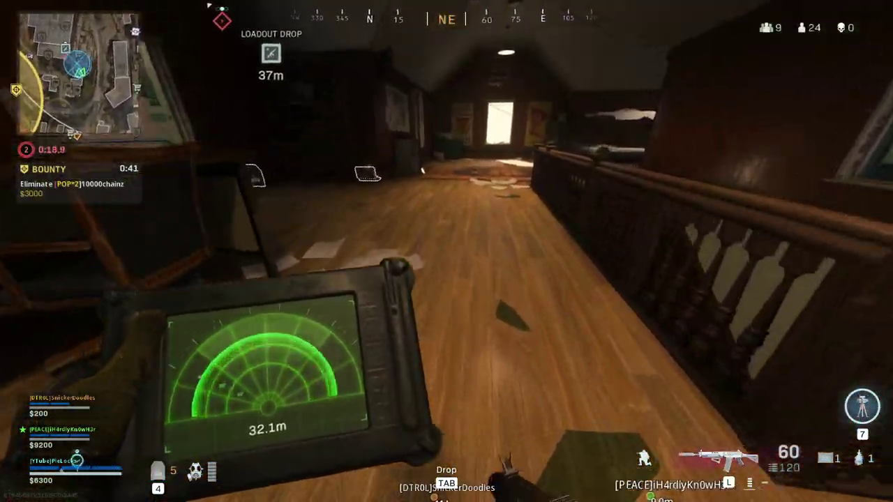
# Alternate between rifle and heartbeat sensor while moving past the bookshelf toward the rug
pyautogui.press('1')
pyautogui.press('w')
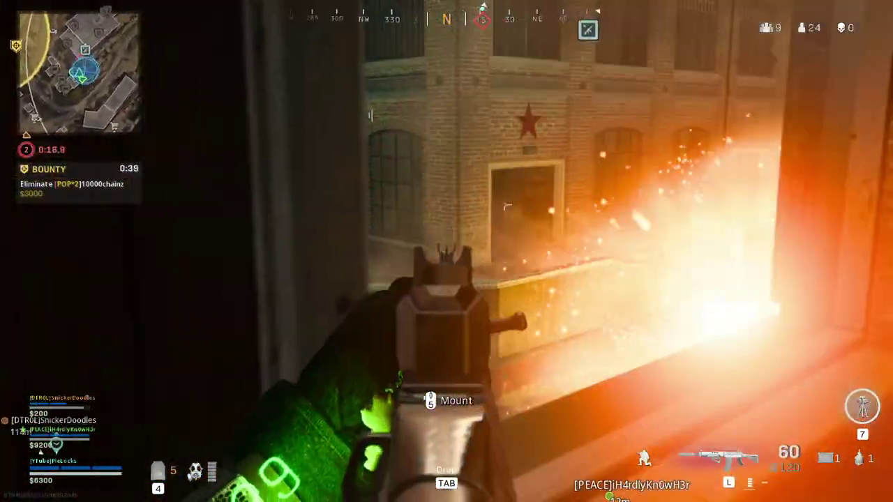
pyautogui.press('q')
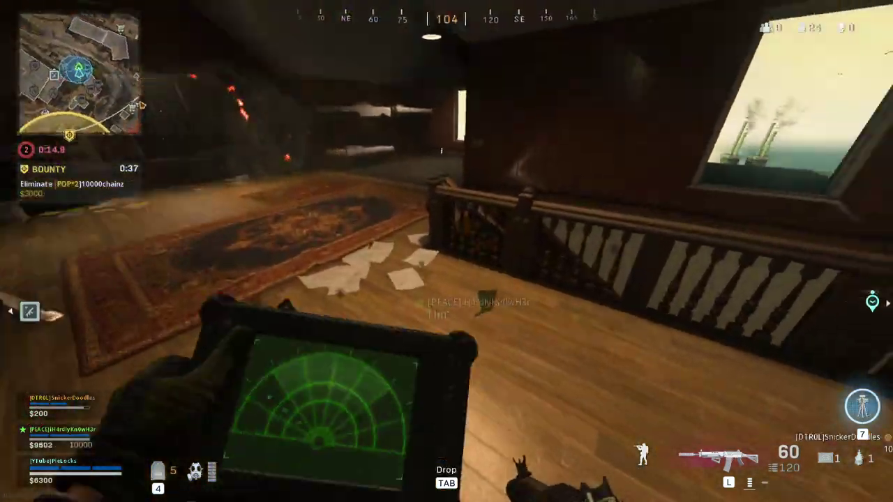
pyautogui.press('1')
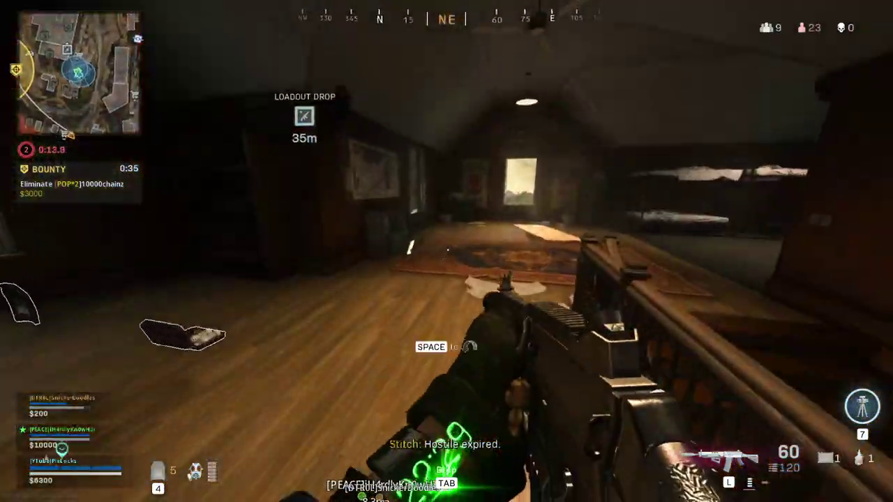
pyautogui.press('q')
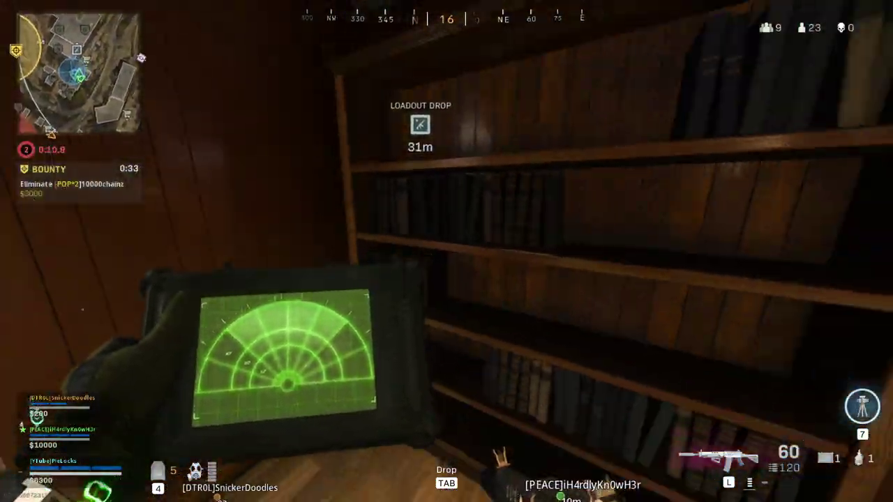
pyautogui.press('w')
pyautogui.press('d')
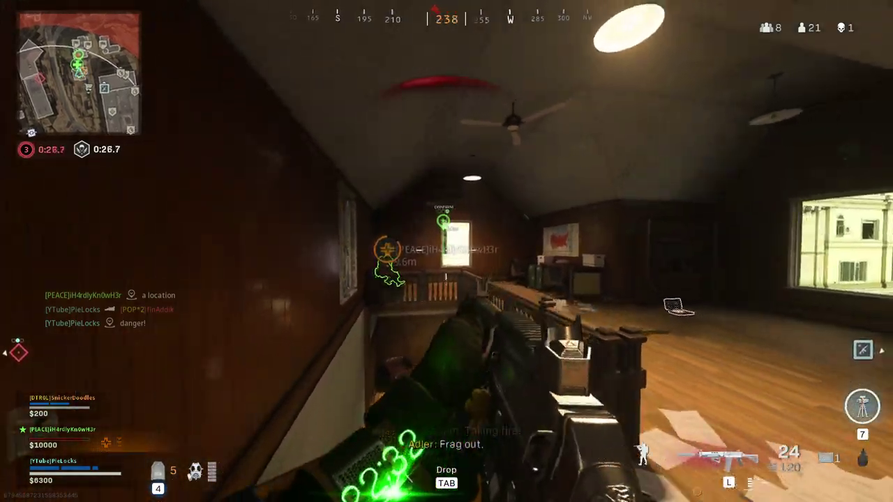
# Sprint through the attic, back off to reload, and crouch-aim at the bright window by the stairwell
pyautogui.press('w')
pyautogui.press('shift')
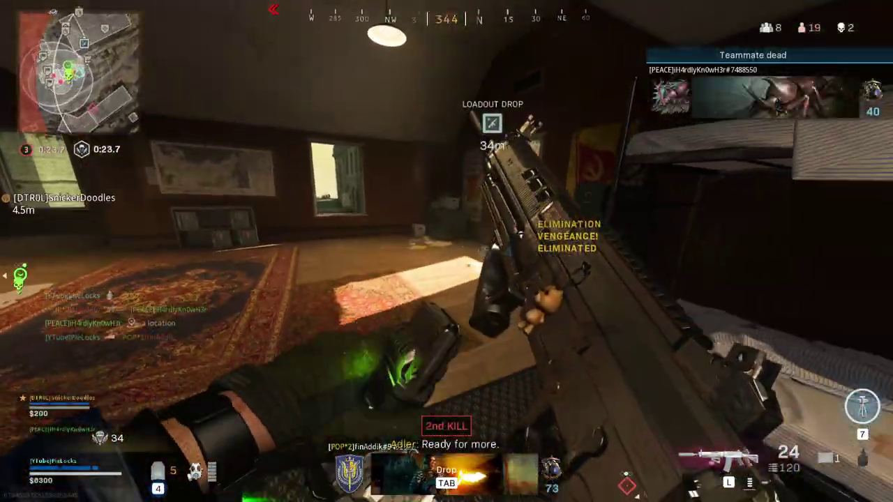
pyautogui.press('s')
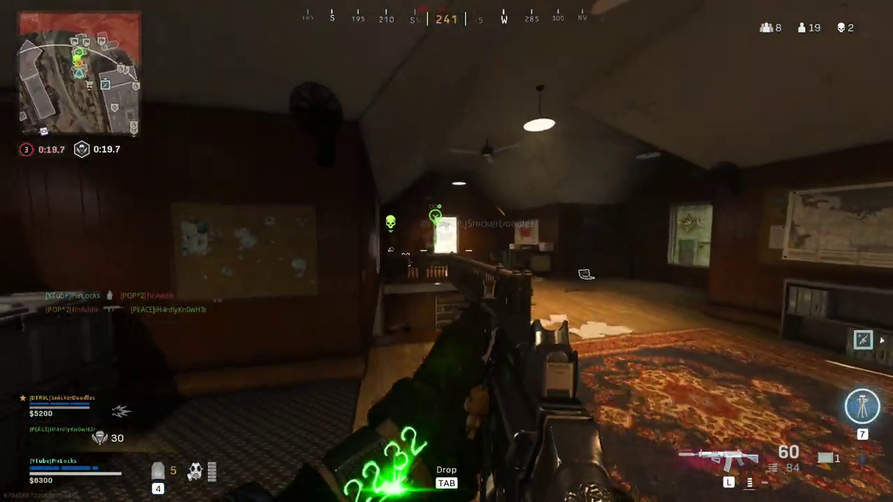
pyautogui.press('w')
pyautogui.press('c')
pyautogui.rightClick(446, 251)
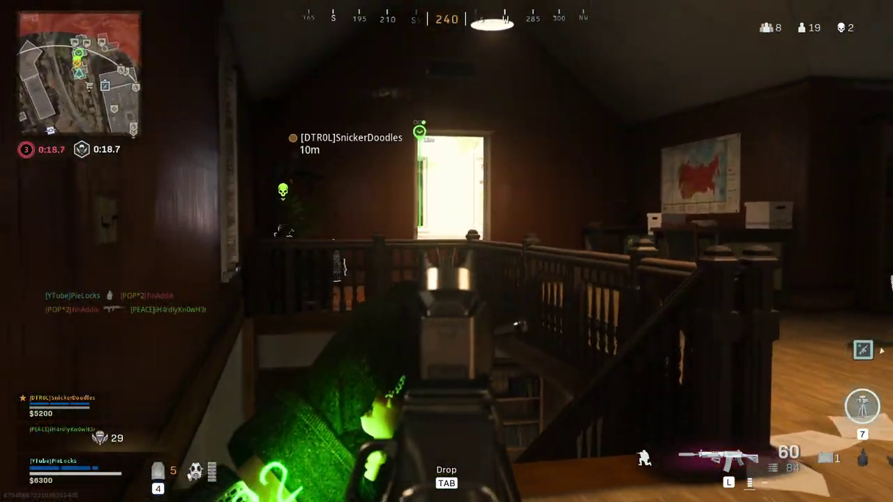
pyautogui.rightClick(447, 251)
pyautogui.press('c')
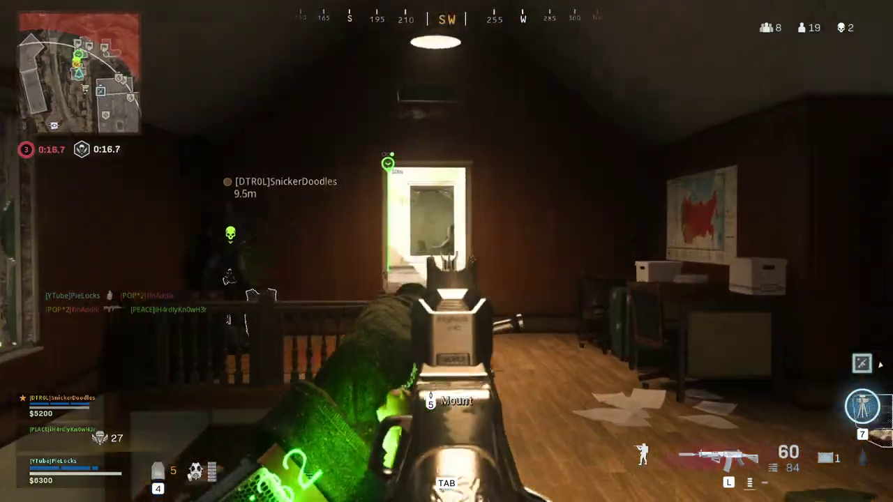